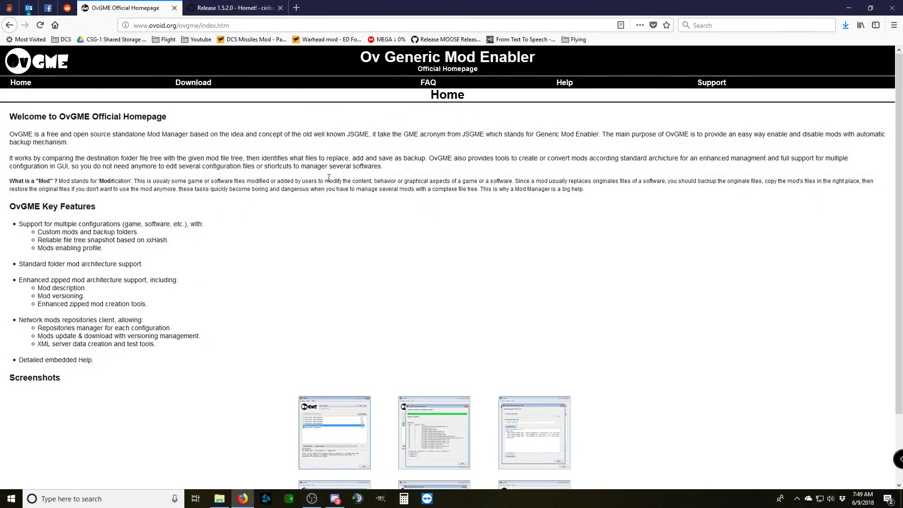
Visit the OvGME download page and start ovgme_1_7_4_setup_64 from the Downloads folder, accepting its license agreement
click(194, 84)
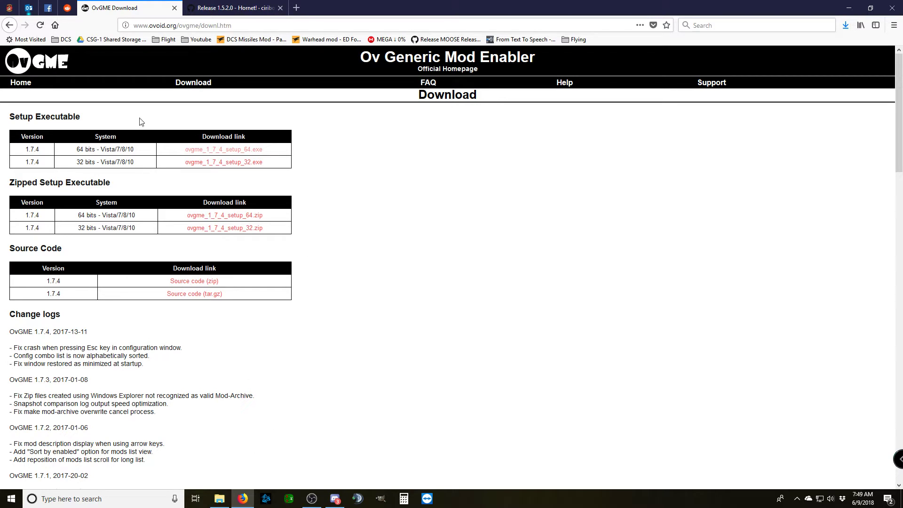
click(219, 498)
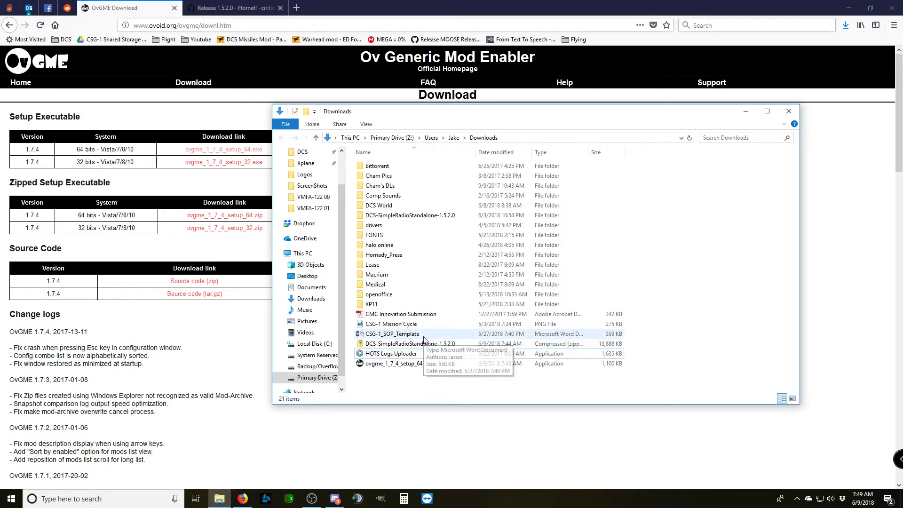
double_click(422, 366)
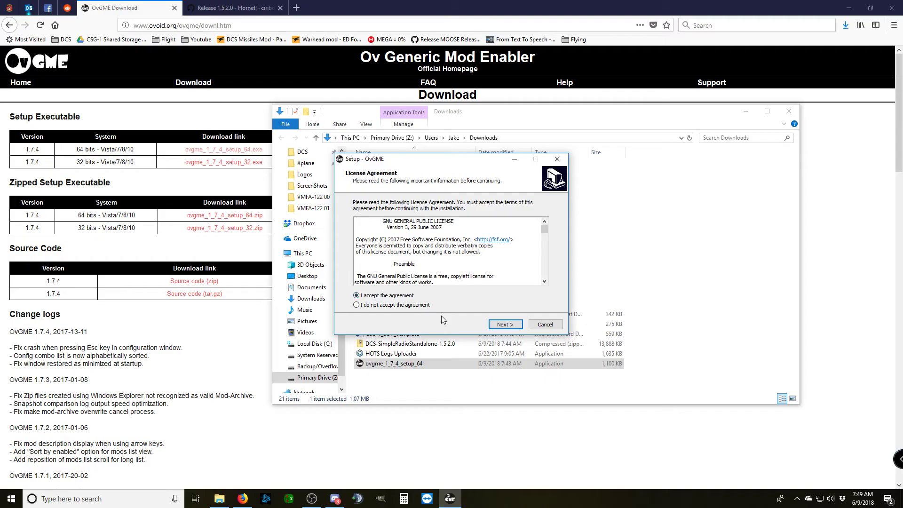
click(503, 327)
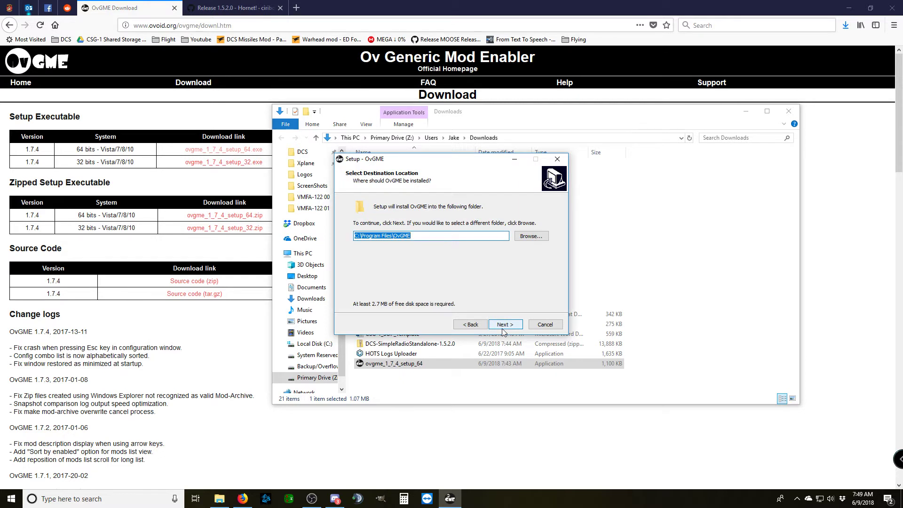
Change the OvGME installation path to the Z drive and add a 2 to the folder name
click(357, 235)
key(BackSpace)
text(z)
click(416, 236)
text(2)
click(503, 326)
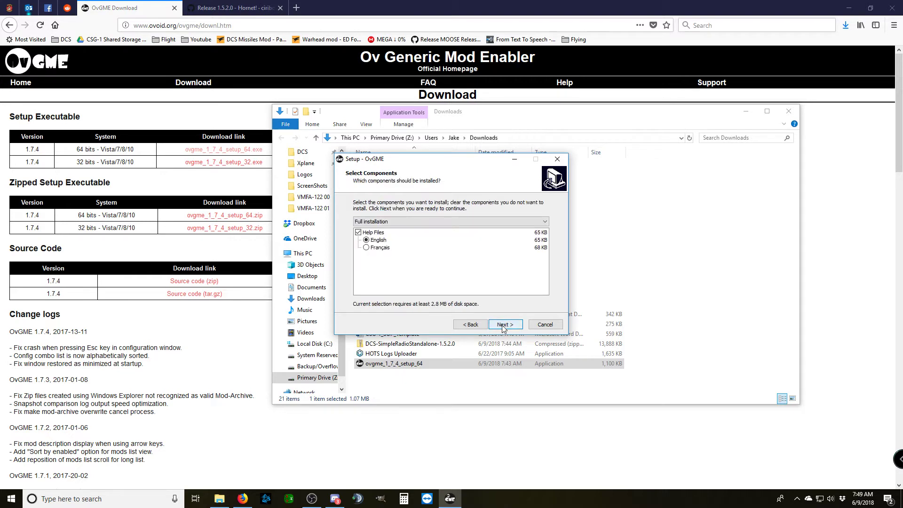
Install OvGME with the full installation, English help files and a desktop shortcut
click(503, 325)
click(401, 238)
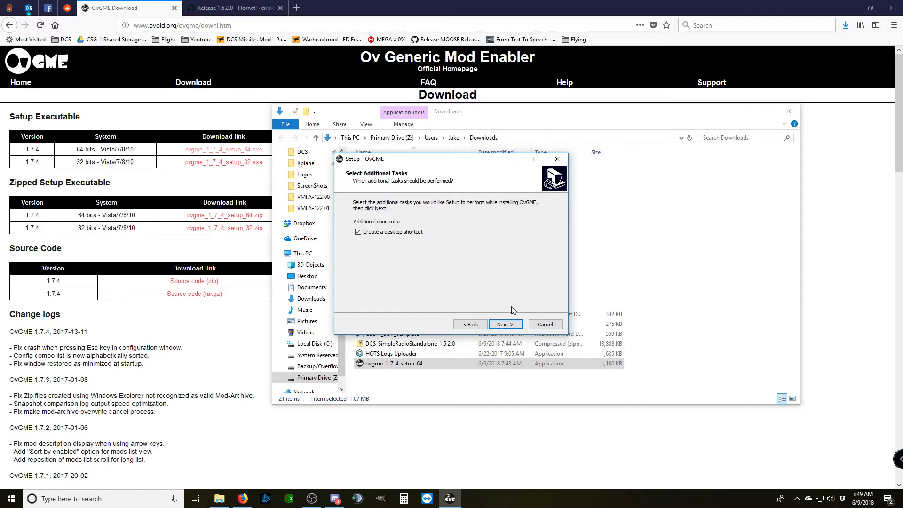
click(514, 325)
click(514, 326)
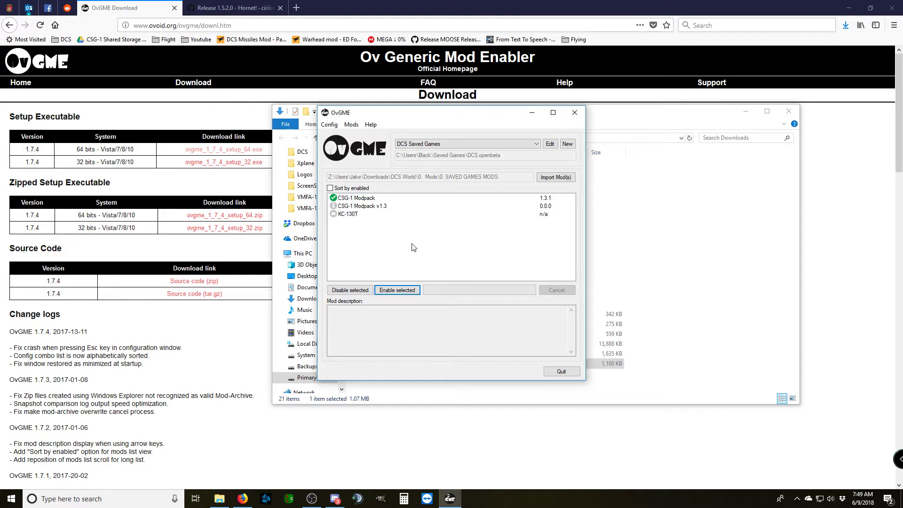
Start a new OvGME configuration titled "DCS 2"
click(332, 125)
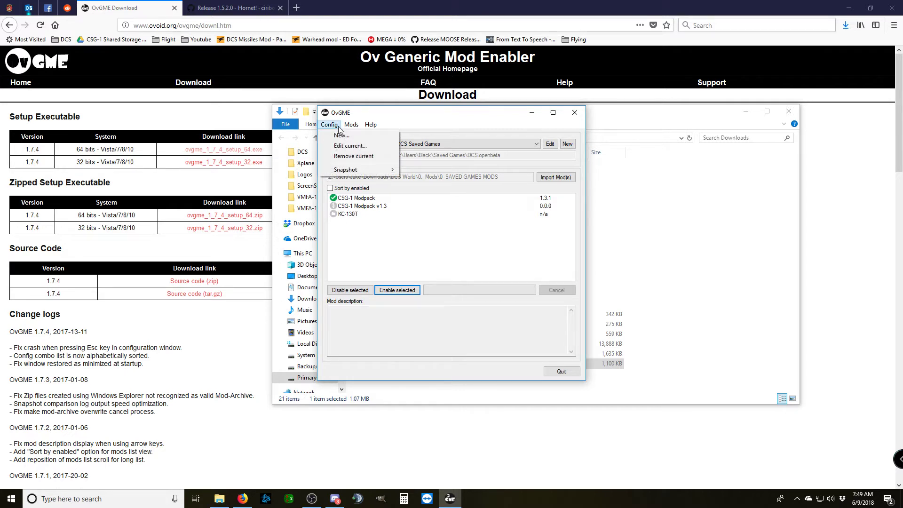
click(338, 137)
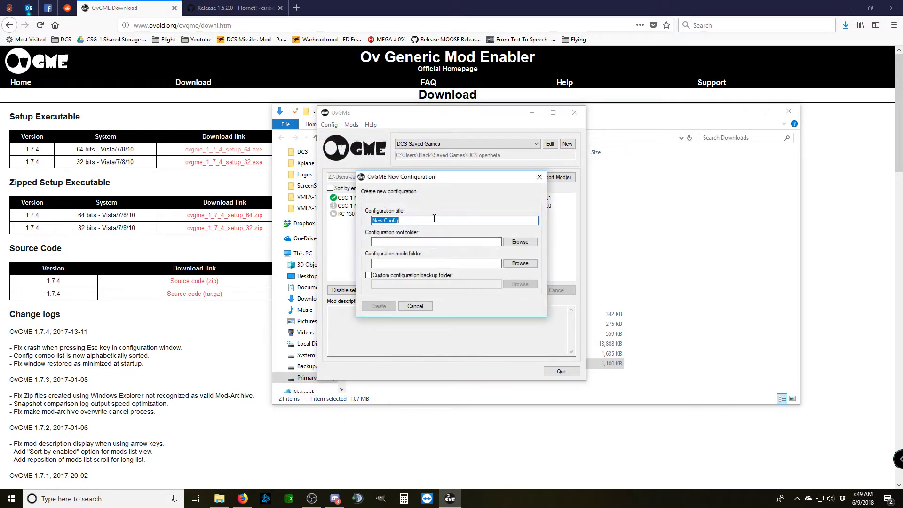
text(DCS 2)
click(420, 241)
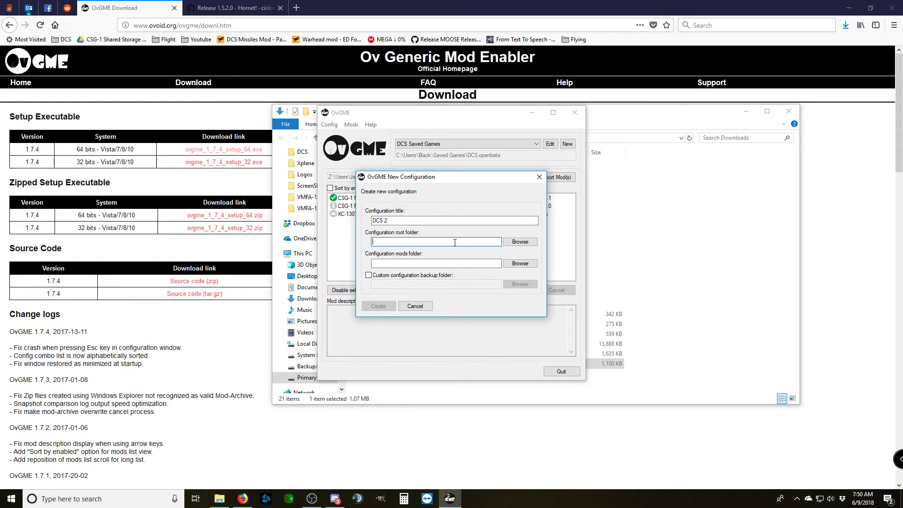
Browse for the configuration root folder and expand Program Files\Eagle Dynamics on Local Disk (C:) to show its DCS World folder
click(517, 242)
scroll(483, 265, down, 1)
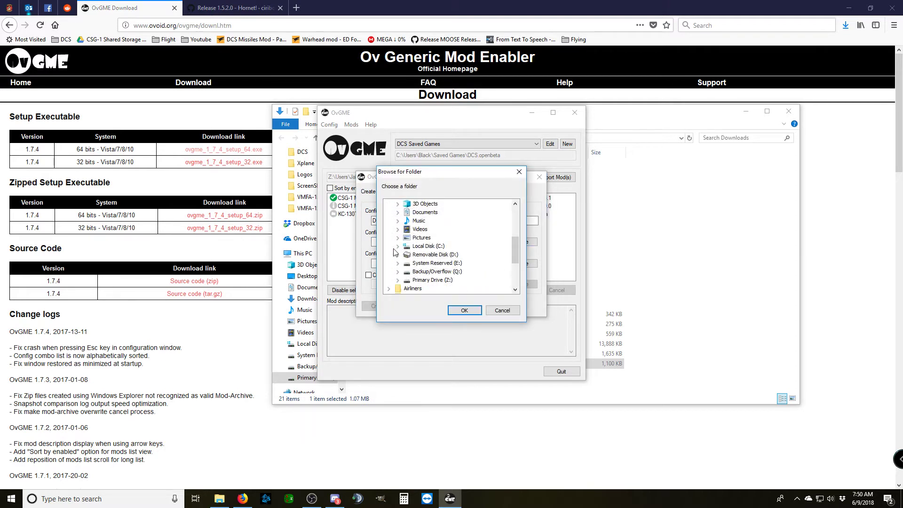
click(398, 246)
click(406, 254)
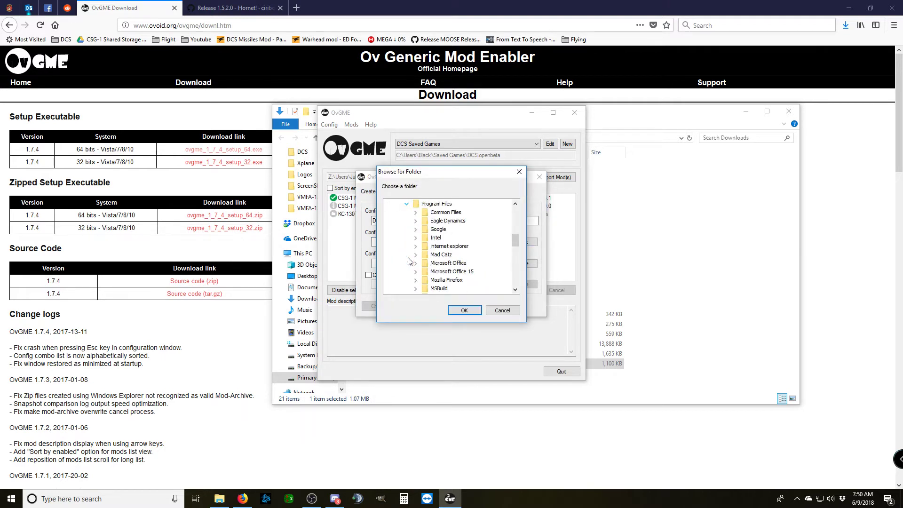
click(415, 221)
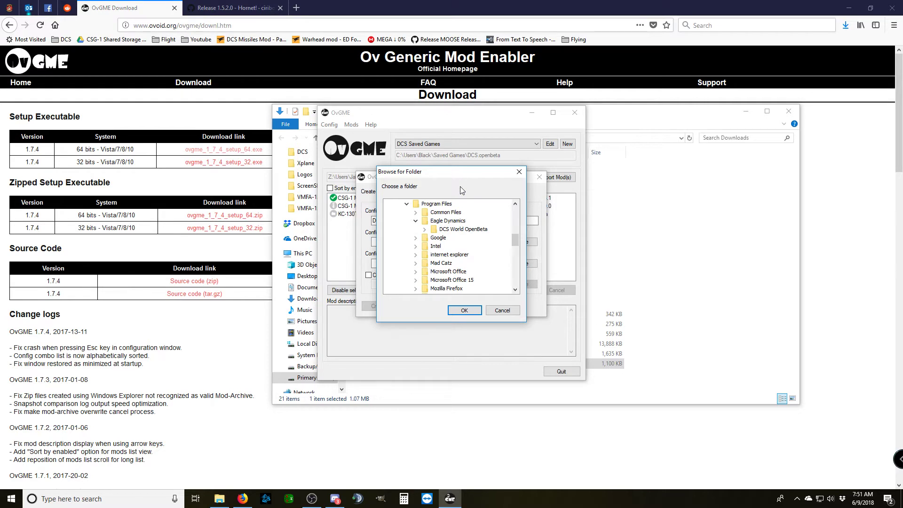
Set the configuration root folder to DCS.openbeta inside the profile's Saved Games folder on the C drive
click(413, 220)
click(407, 204)
scroll(406, 260, up, 3)
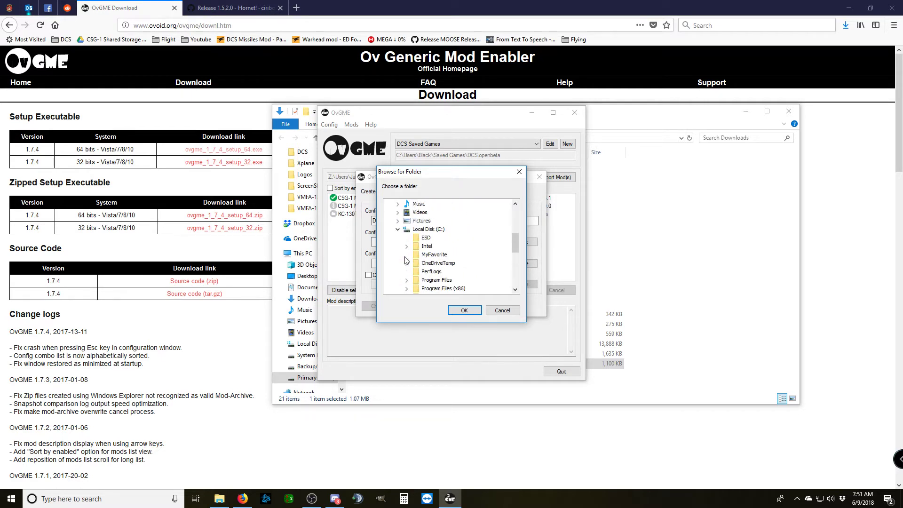
scroll(407, 263, down, 1)
click(408, 281)
scroll(419, 263, down, 2)
click(415, 247)
scroll(424, 261, down, 2)
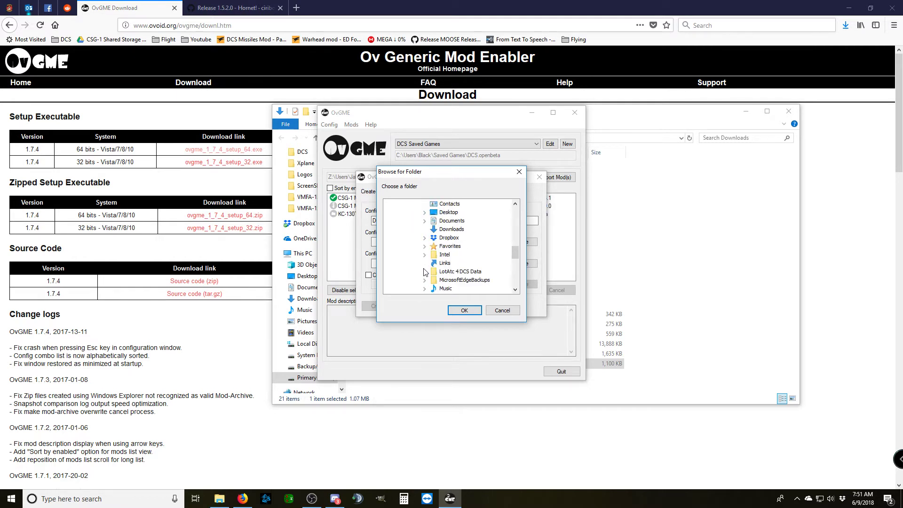
scroll(424, 272, down, 1)
click(425, 290)
scroll(464, 261, down, 1)
scroll(449, 234, up, 1)
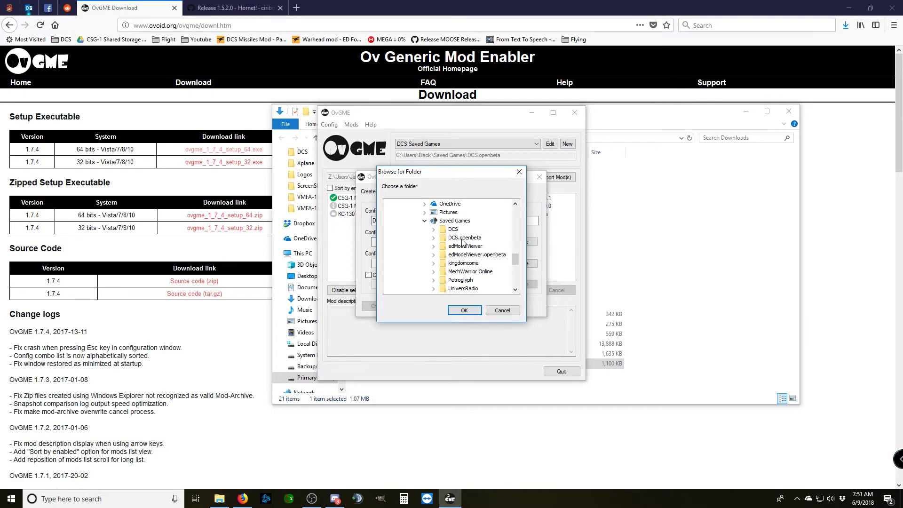
click(464, 239)
click(465, 311)
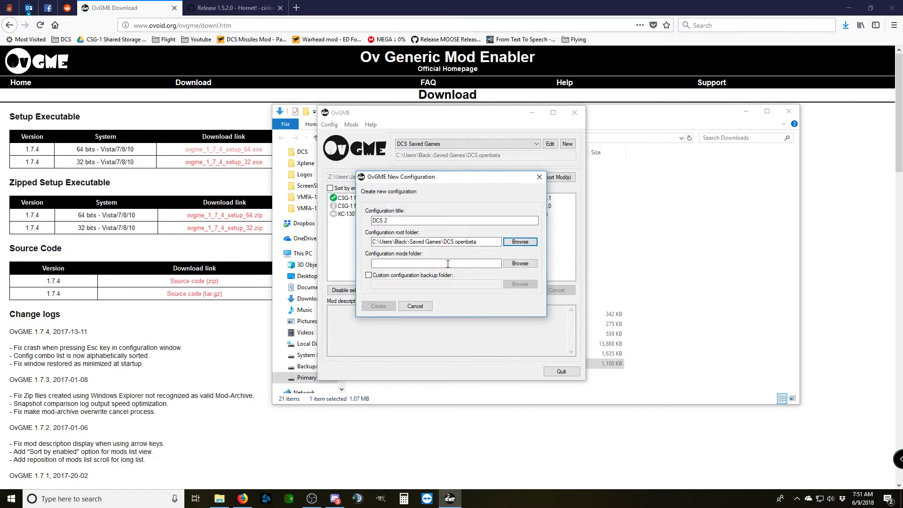
Set the configuration mods folder to 0 SAVED GAMES MODS in the profile's Downloads\DCS World\0. Mods folder on the Z drive
click(508, 264)
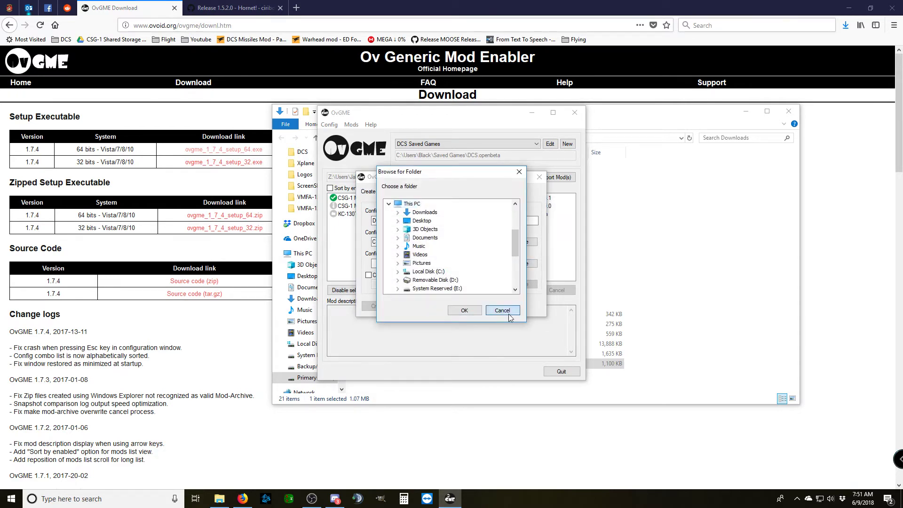
click(508, 313)
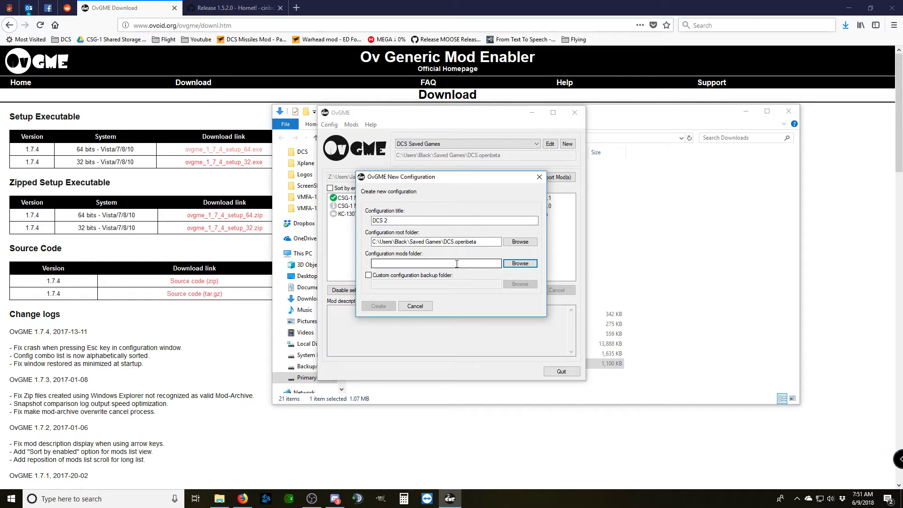
click(519, 263)
scroll(437, 283, down, 3)
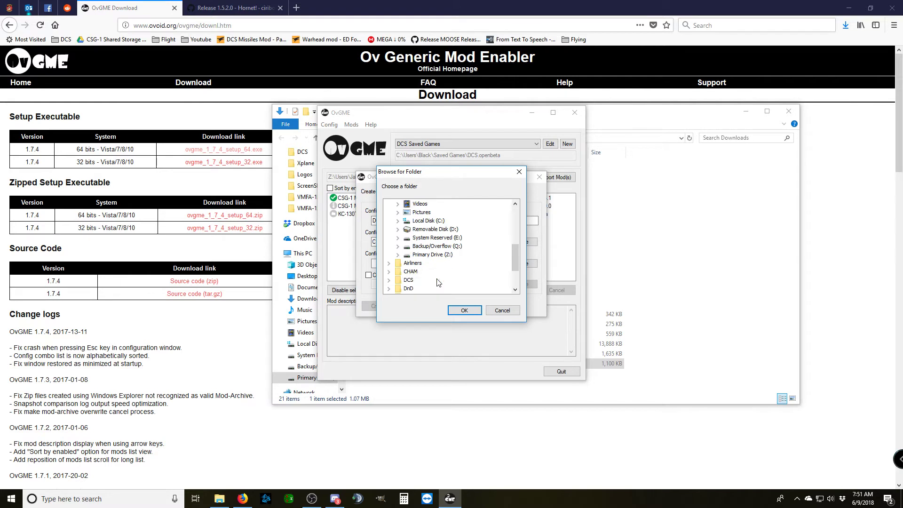
double_click(407, 255)
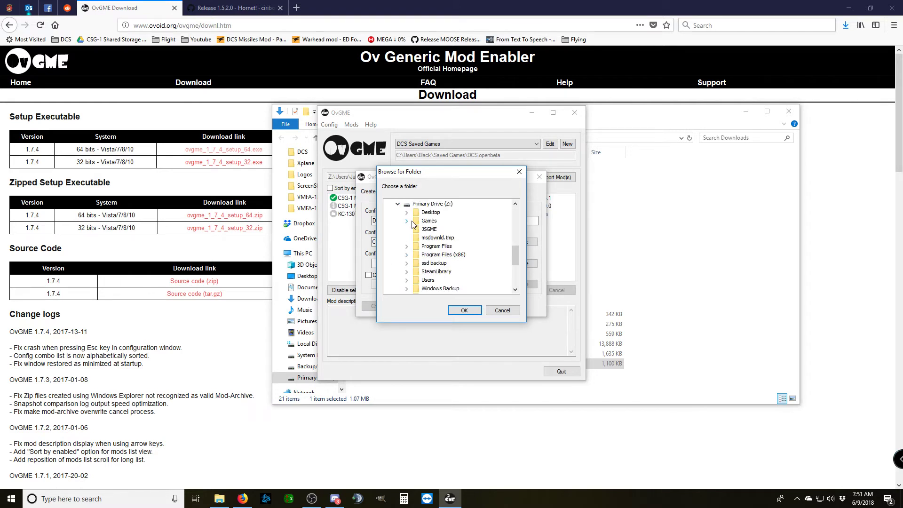
scroll(414, 225, down, 1)
click(407, 254)
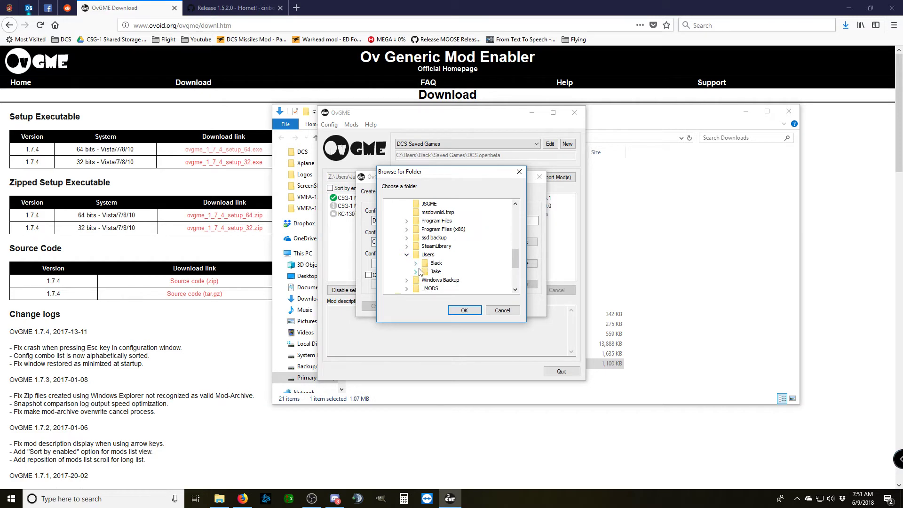
click(416, 272)
scroll(423, 264, down, 1)
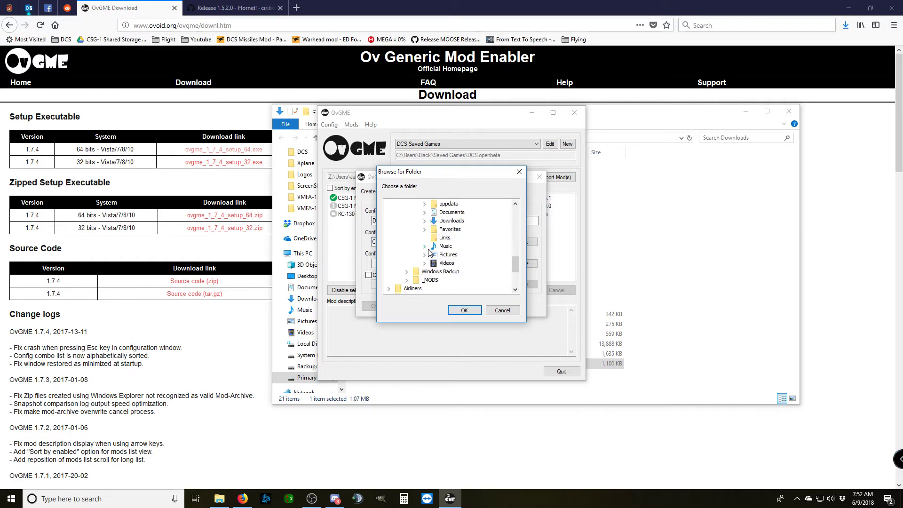
click(425, 221)
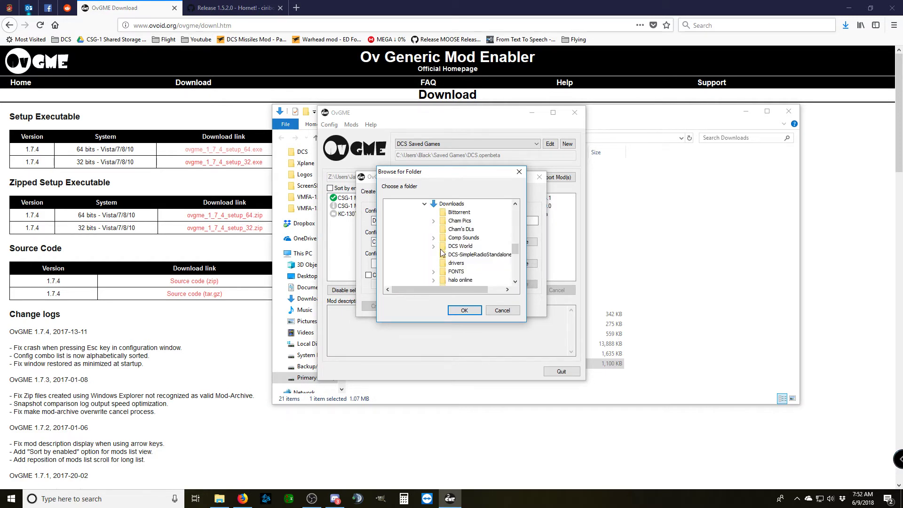
click(434, 246)
click(443, 254)
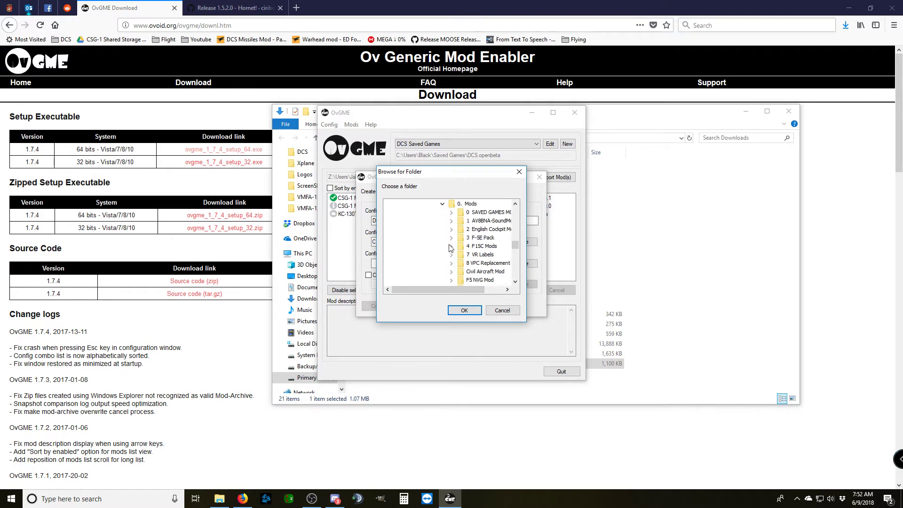
click(451, 212)
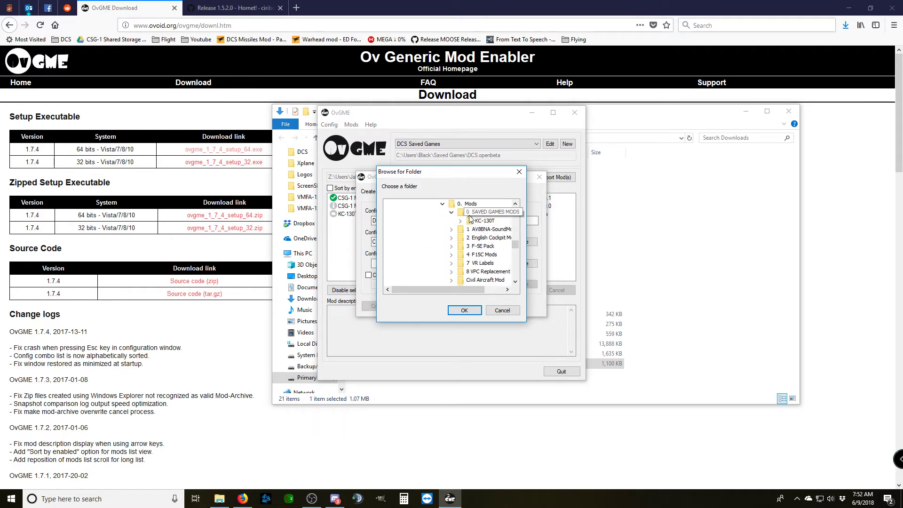
click(476, 311)
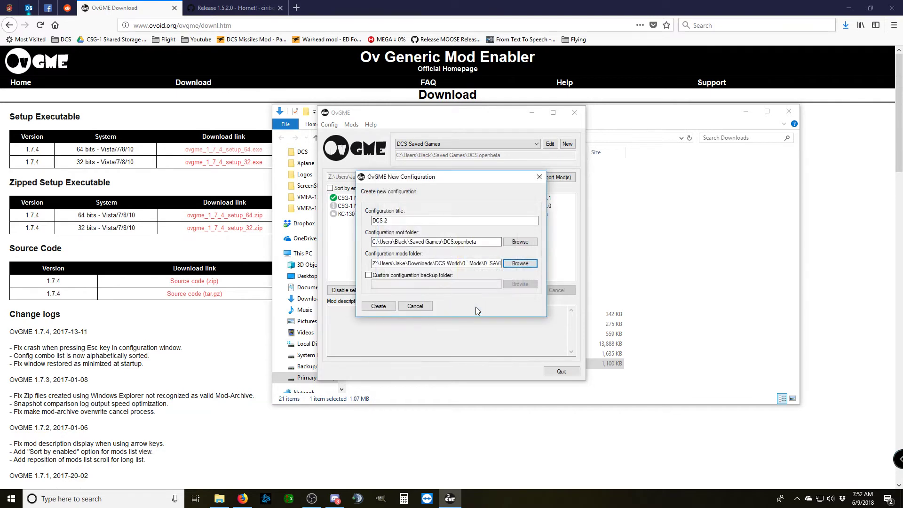
Try to create the DCS 2 configuration, dismiss the warning and leave the new configuration dialog
click(377, 306)
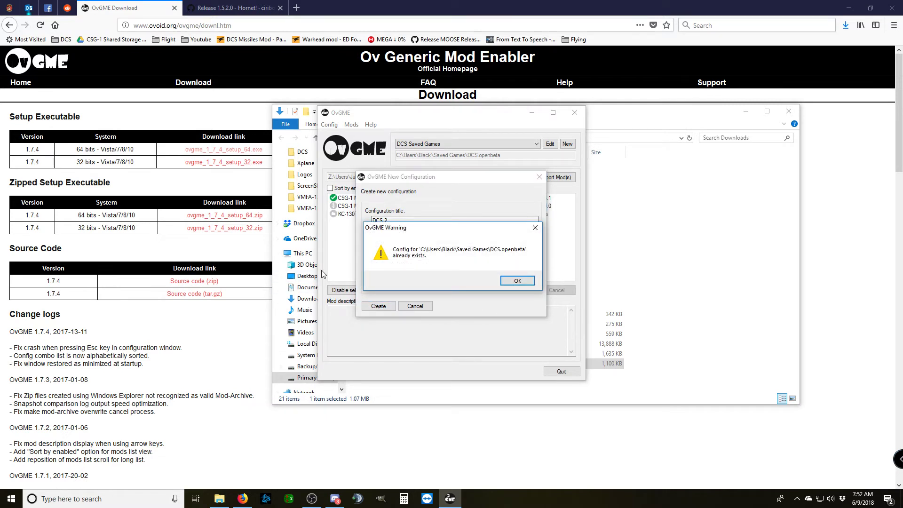
click(517, 281)
click(386, 322)
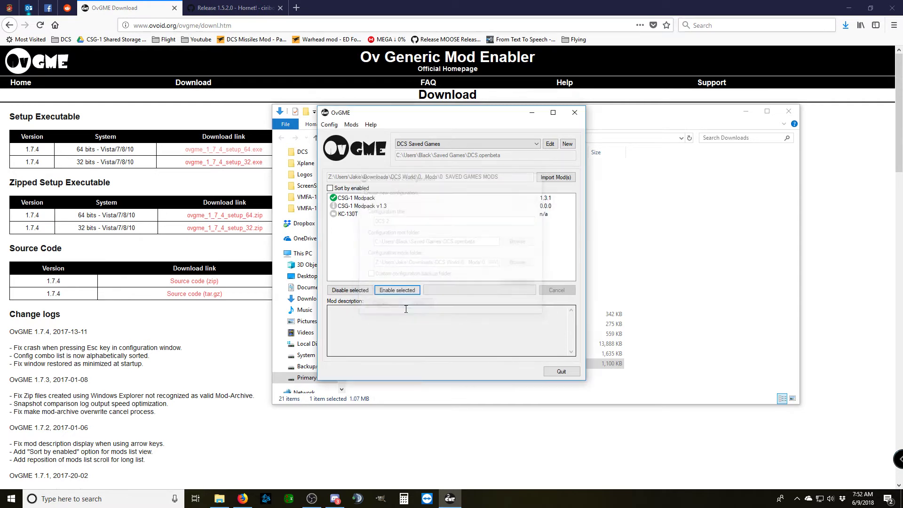
Switch the active configuration to DCS Directory Mods and back to DCS Saved Games
click(398, 146)
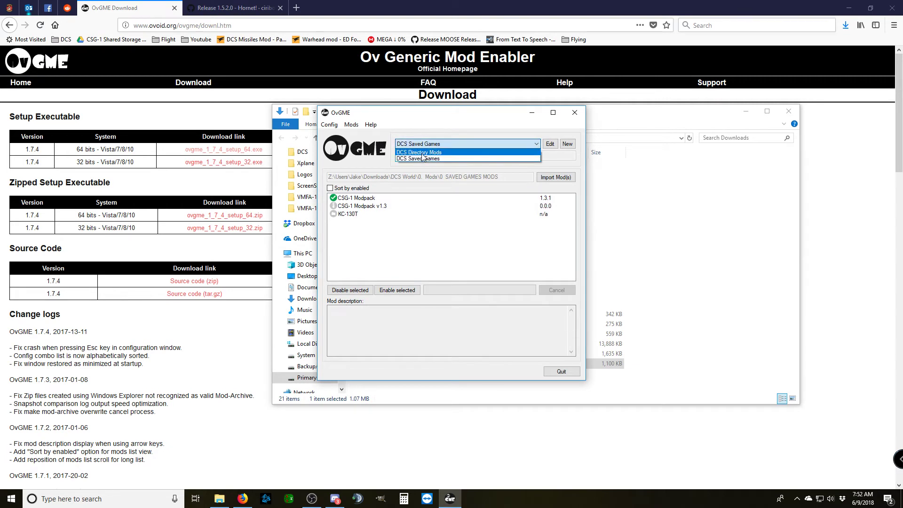
click(423, 153)
click(426, 144)
click(426, 159)
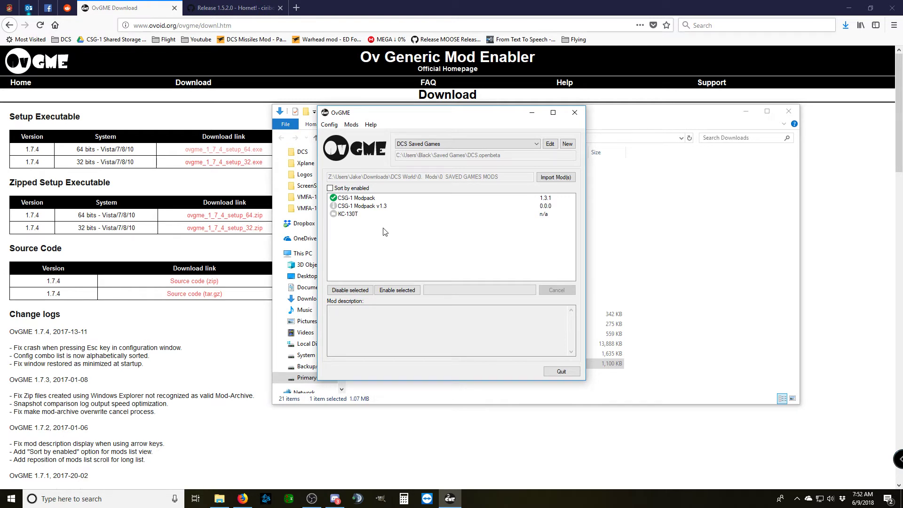
click(352, 127)
mouse_move(371, 176)
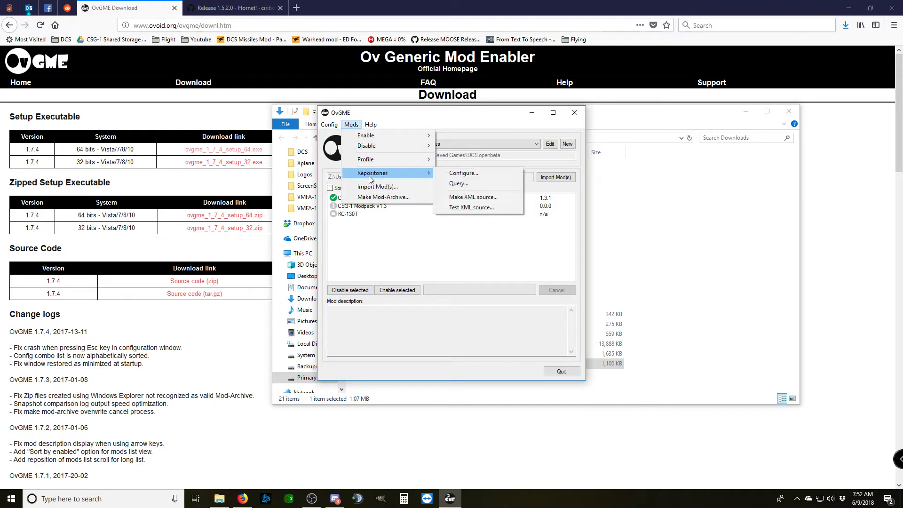
click(479, 173)
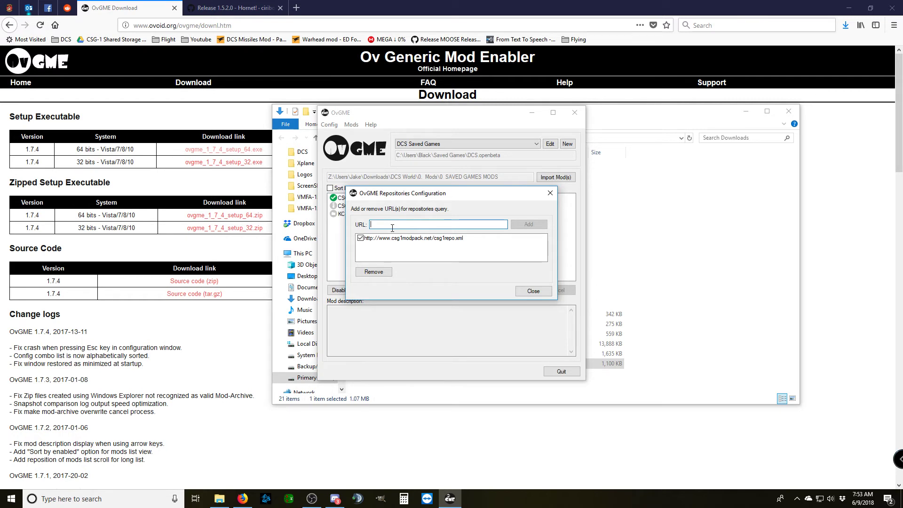
text(tp://)
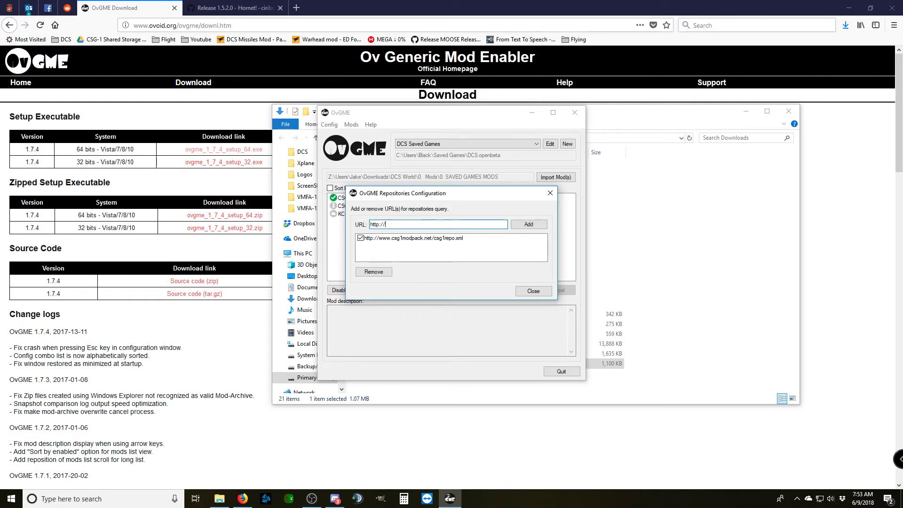
text(www.csg1modpack.net/csg1repo.xml)
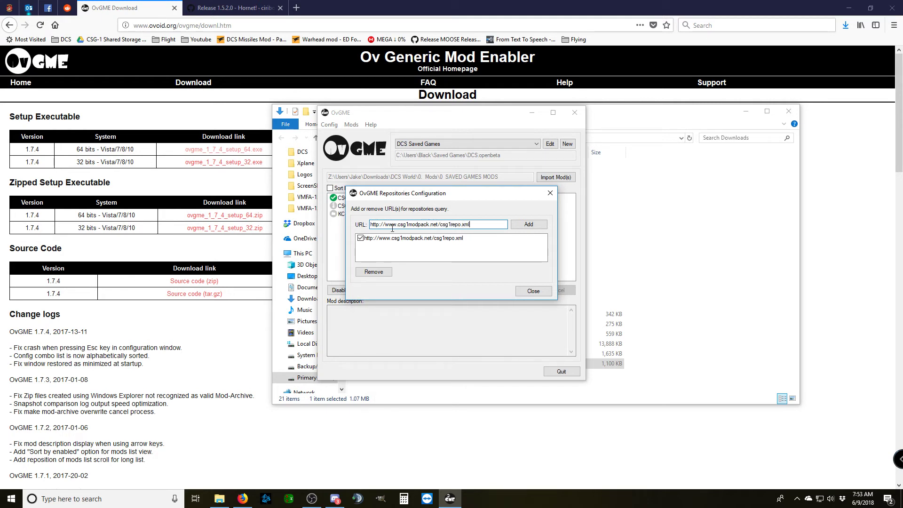
click(523, 225)
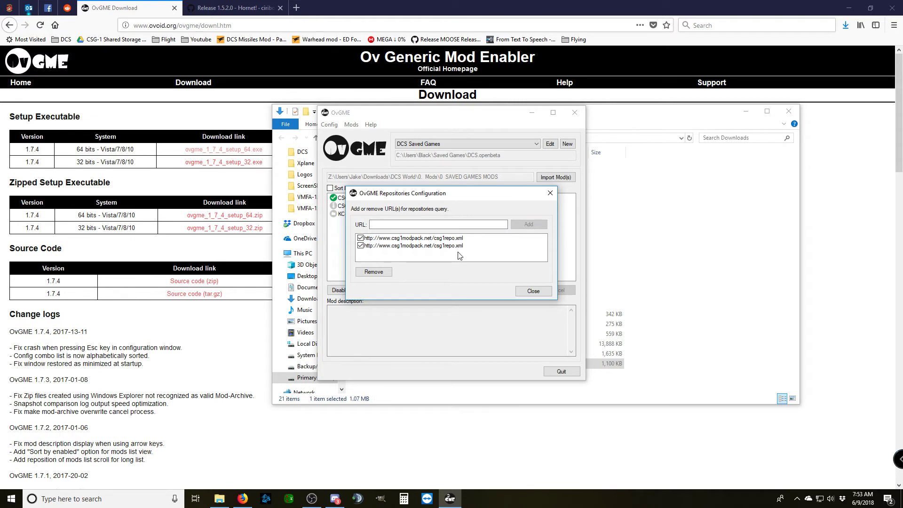
Remove the duplicate csg1repo.xml entry from the repository list and leave the repositories configuration
click(437, 249)
click(373, 272)
click(533, 292)
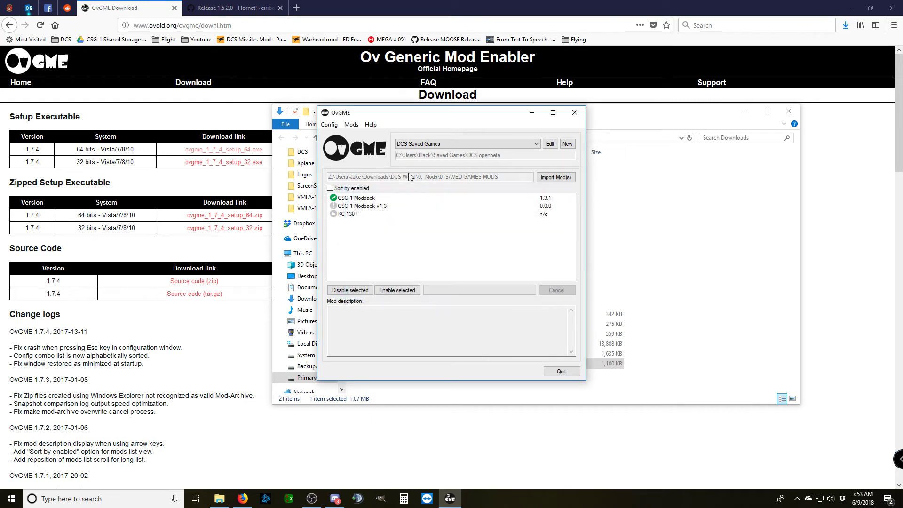
Query the configured repositories, examine the CSG-1 Modpack's description in the query results, and close them
click(350, 125)
mouse_move(386, 174)
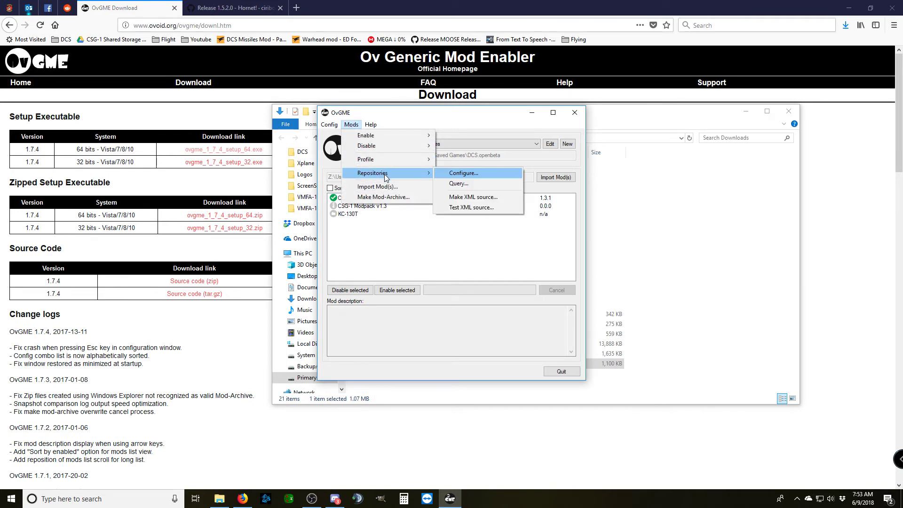
click(478, 184)
drag(410, 124, 318, 131)
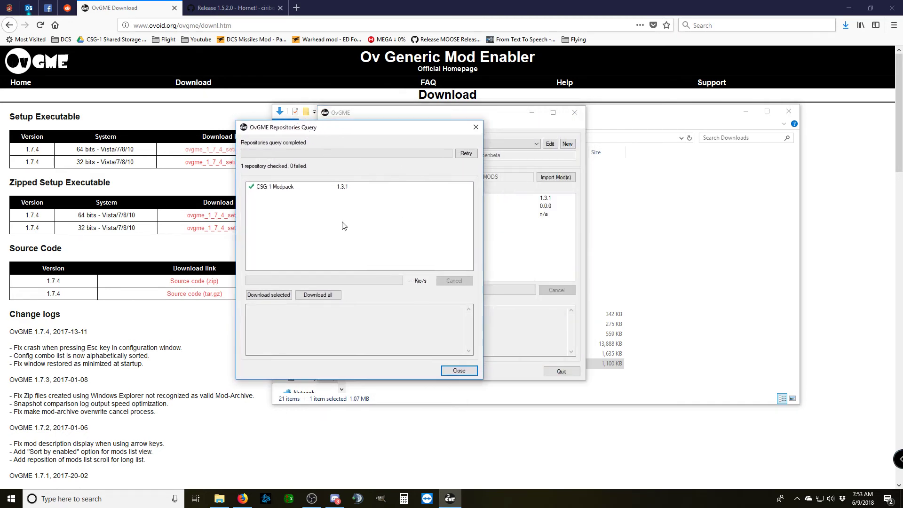
click(265, 188)
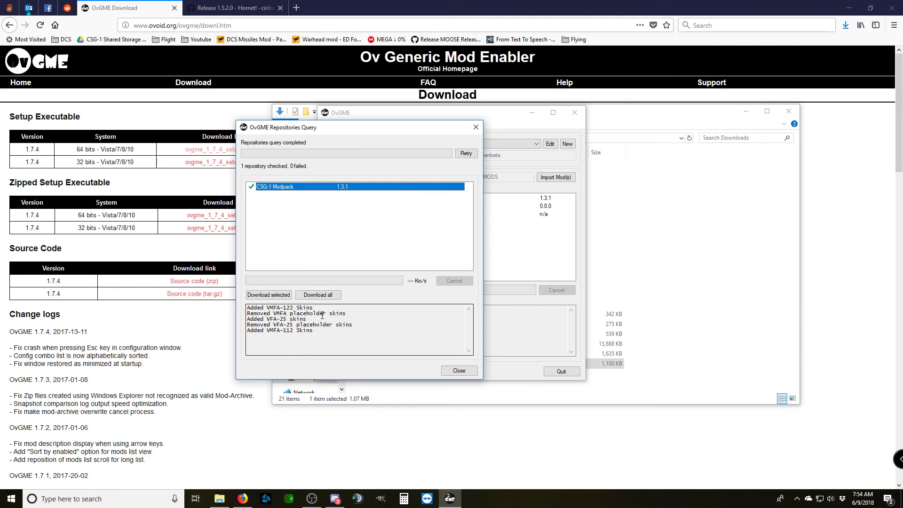
click(452, 373)
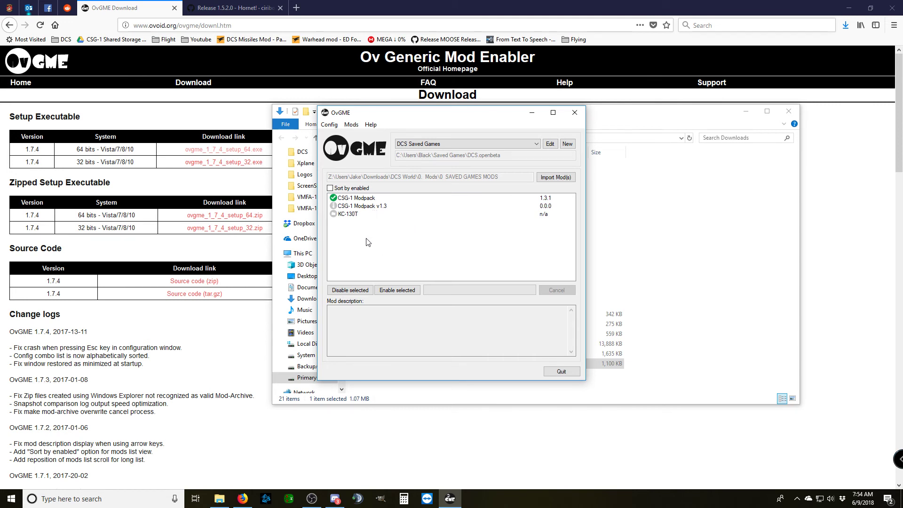
Examine the description of the installed CSG-1 Modpack in the mods list and clear the selection
click(366, 200)
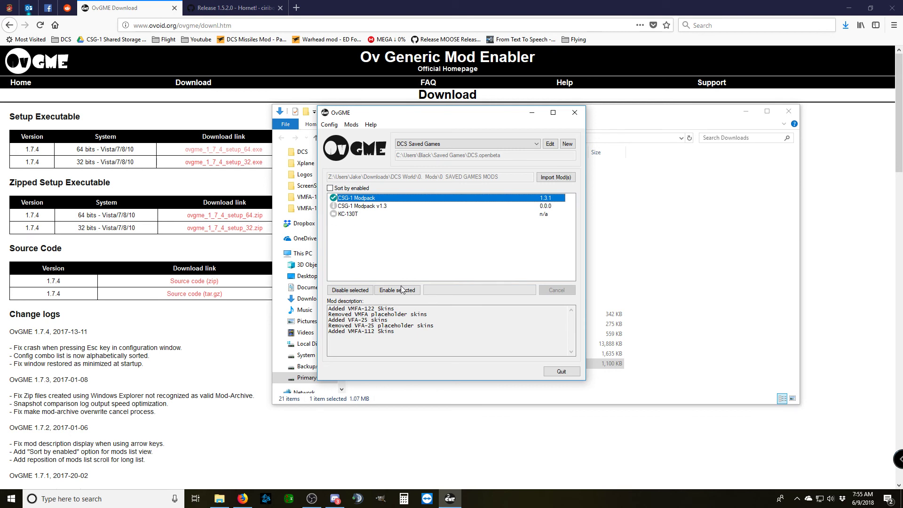
click(415, 238)
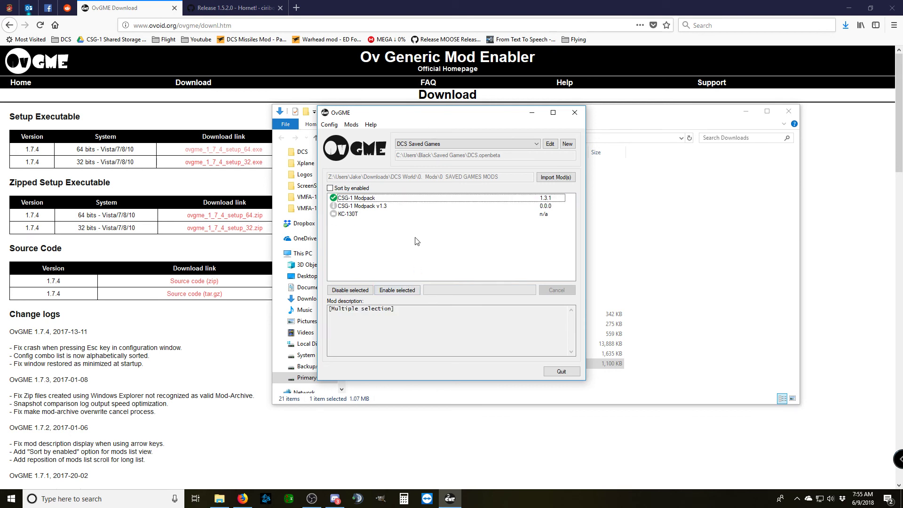
Open the snapshot options for the DCS Saved Games configuration
click(328, 125)
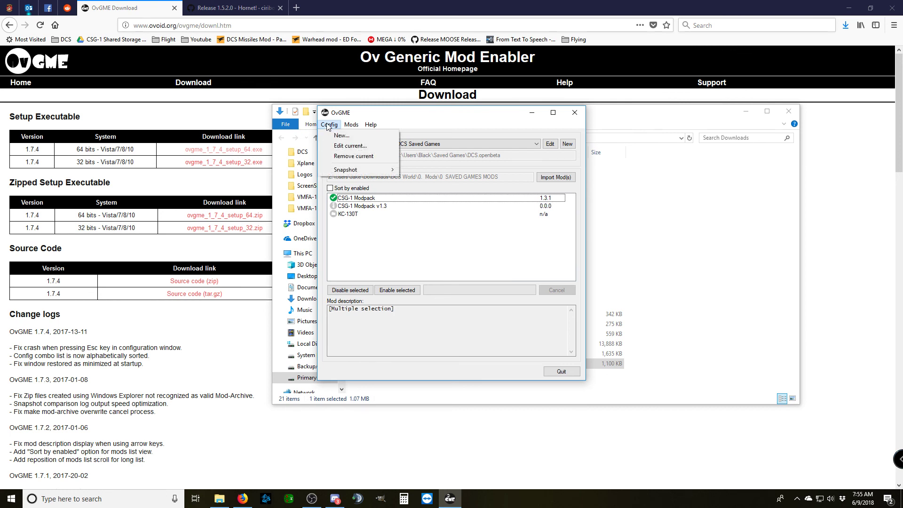
mouse_move(348, 172)
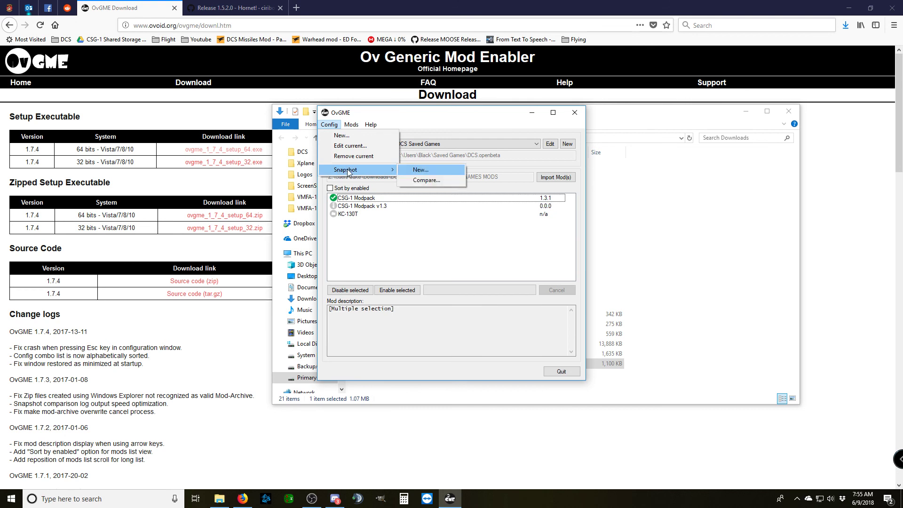